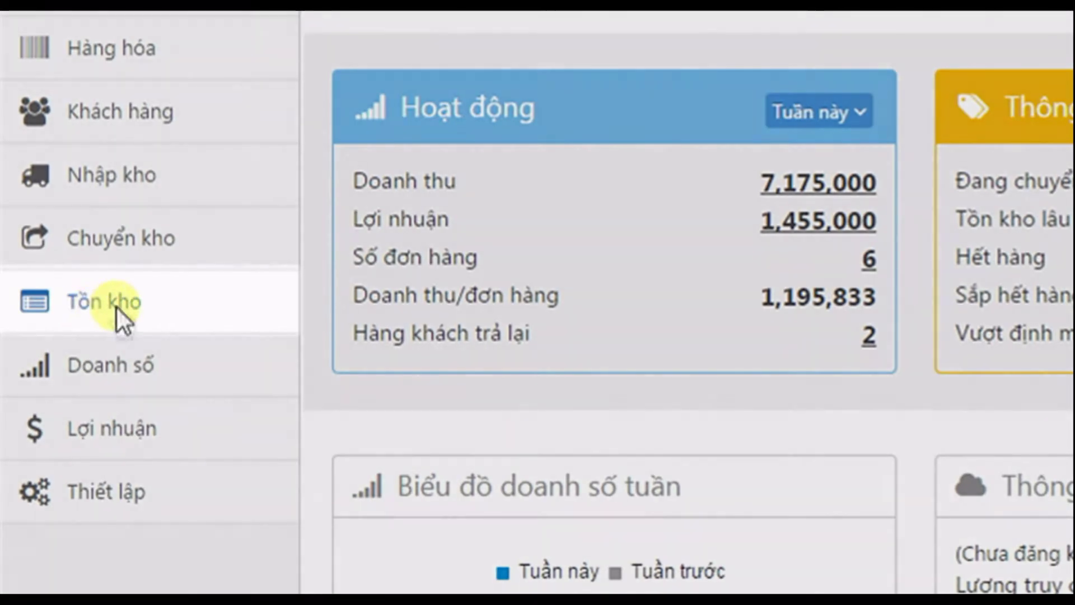
# Step: Open the stock overview and review the stock quantity, total stock cost, total stock value and the product table
pyautogui.click(113, 309)
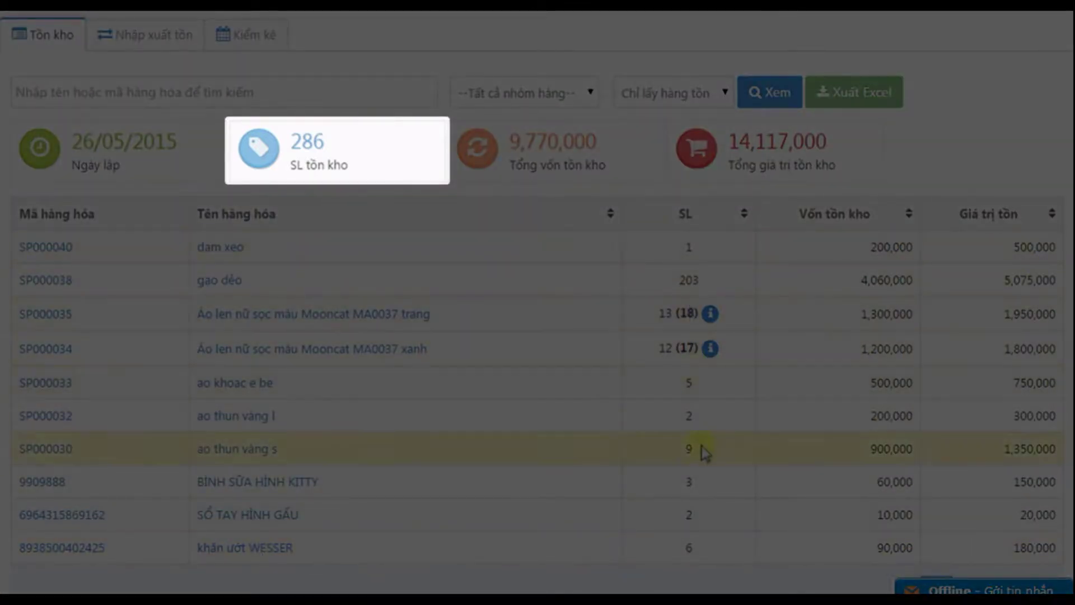
pyautogui.click(311, 168)
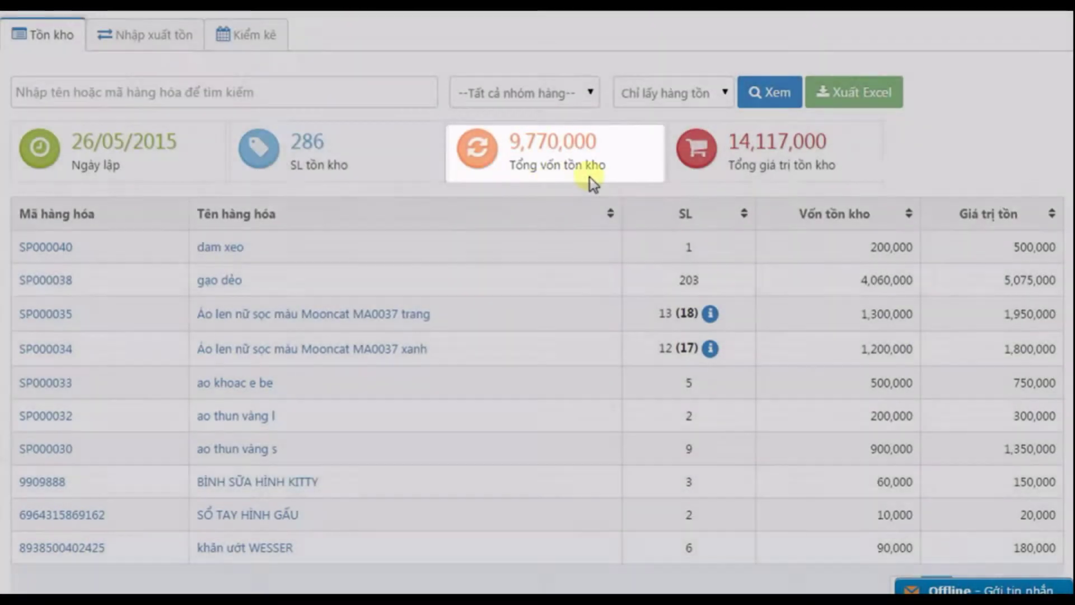
pyautogui.click(583, 179)
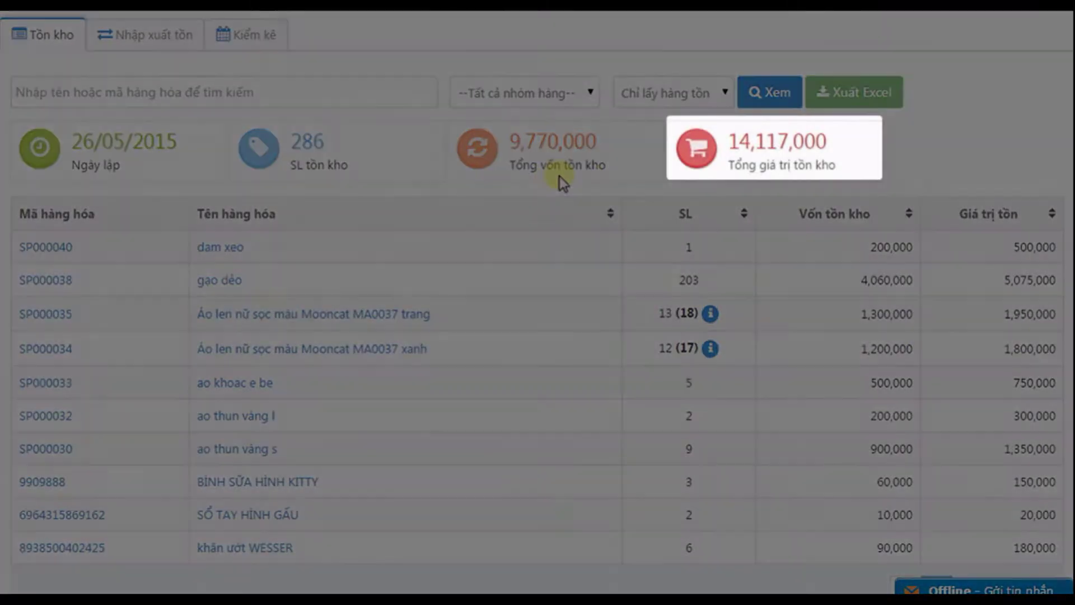
pyautogui.click(774, 184)
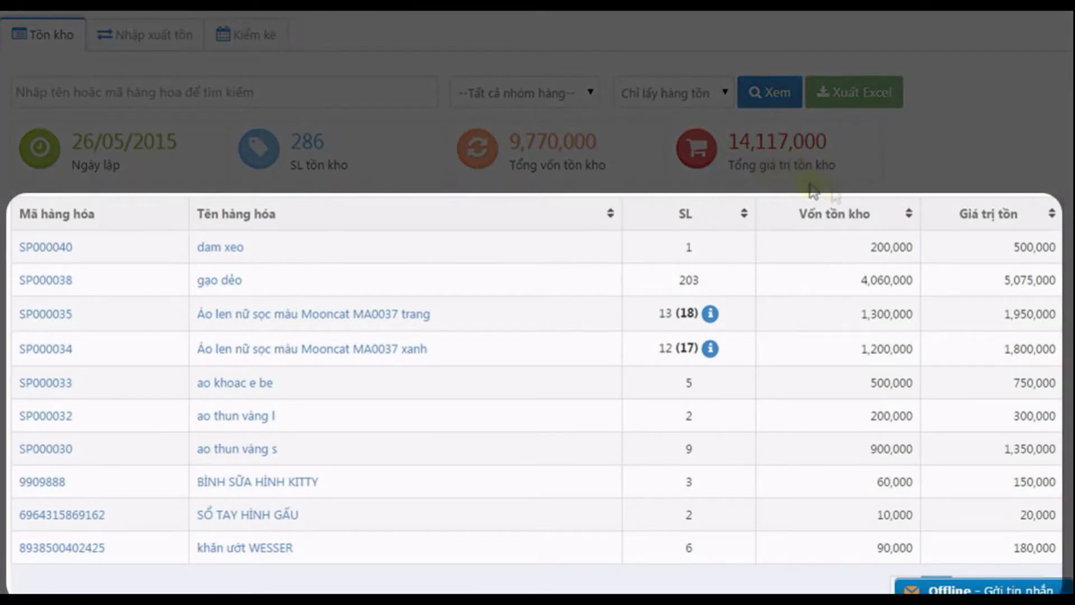
pyautogui.click(842, 193)
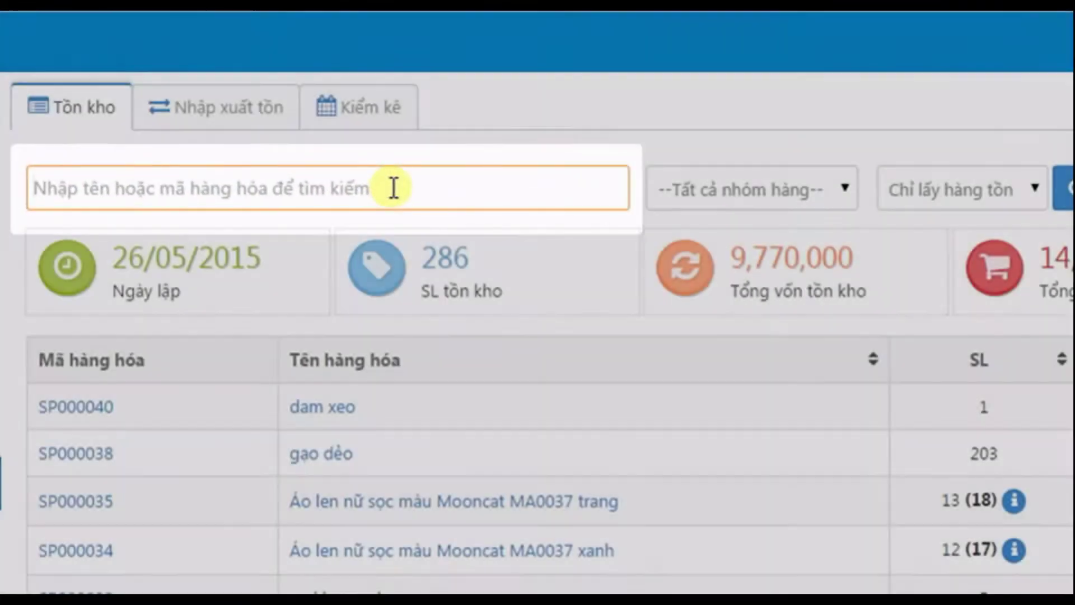
# Step: Search the stock list for "Áo Thun Nữ zara" with the stock status filter set to "--Tất cả--"
pyautogui.write('Áo')
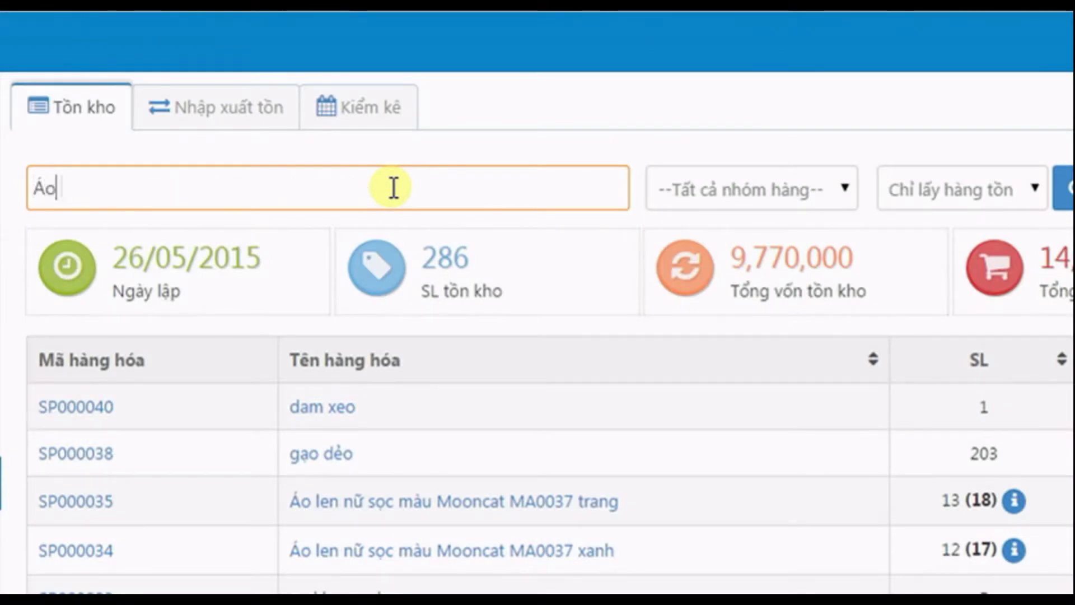
pyautogui.write(' Thun Nư')
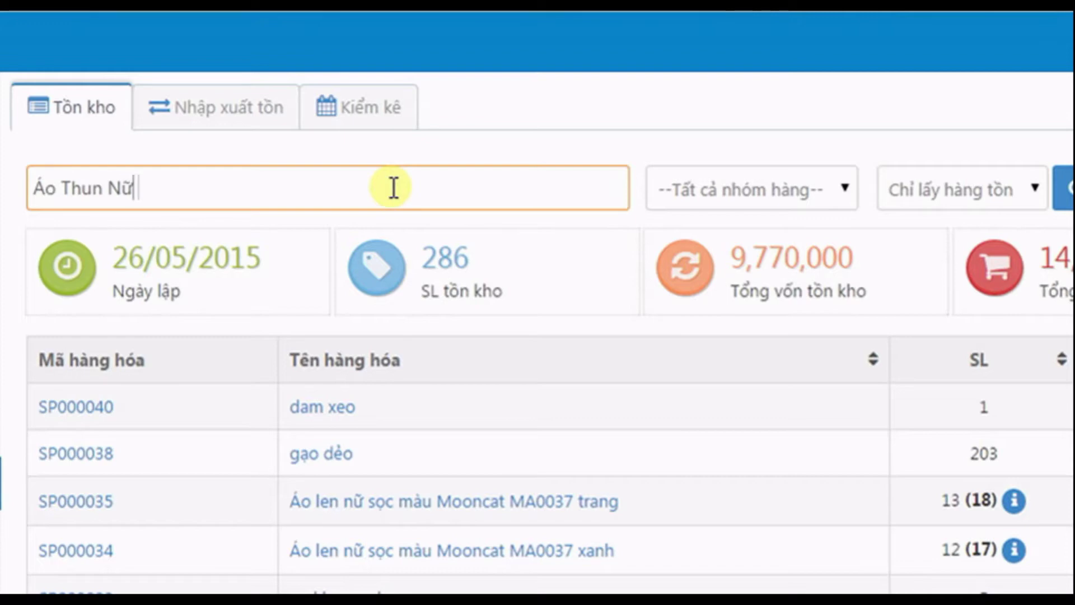
pyautogui.write(' zara')
pyautogui.press('Return')
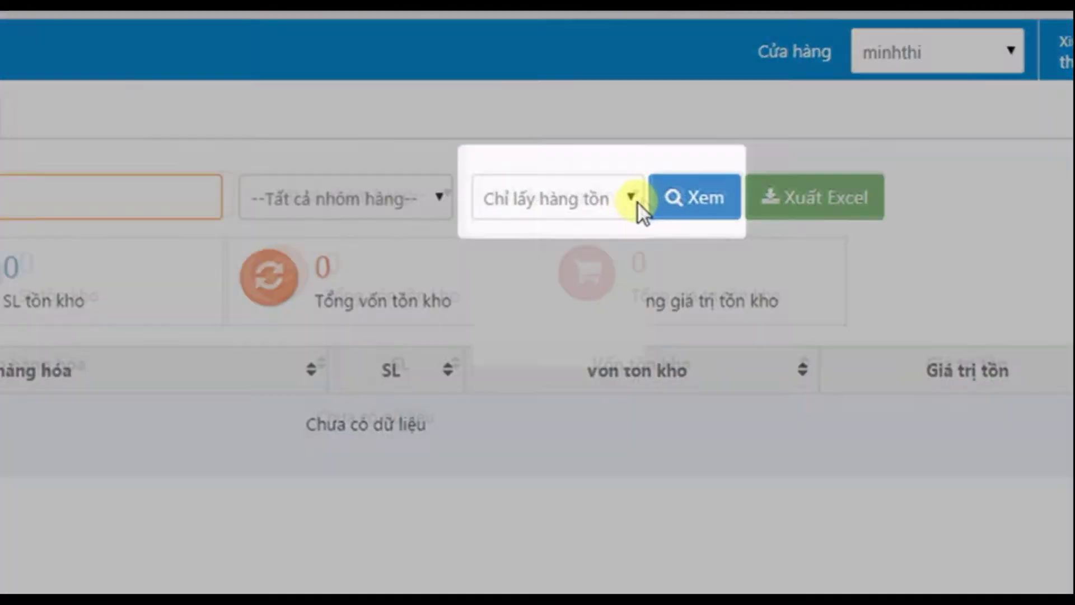
pyautogui.click(726, 133)
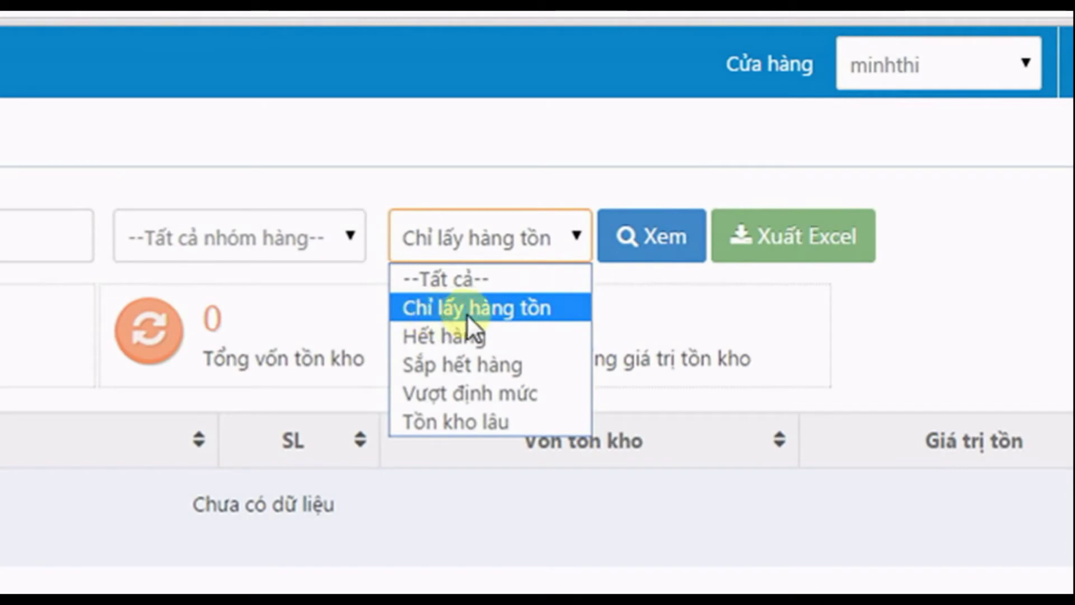
pyautogui.click(459, 280)
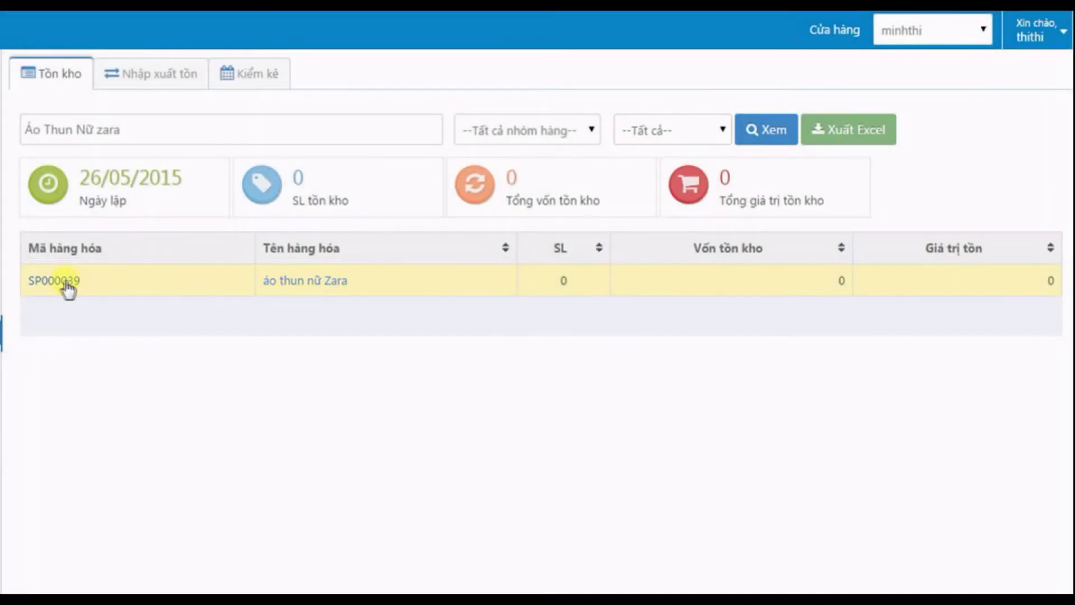
# Step: Review the stock card of product SP000039 (áo thun nữ Zara) and close it
pyautogui.click(65, 281)
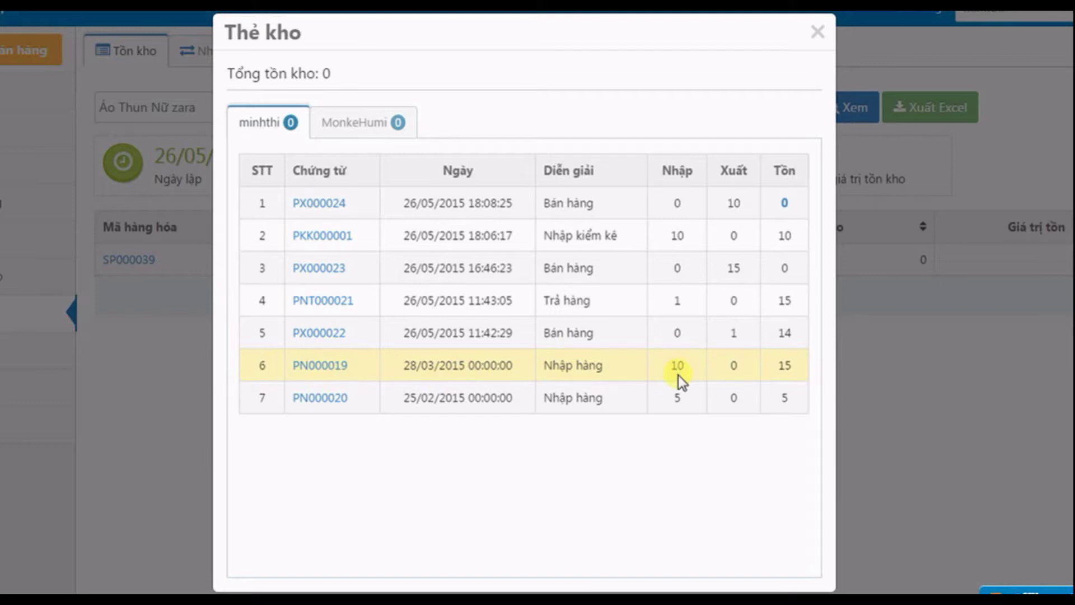
pyautogui.click(816, 54)
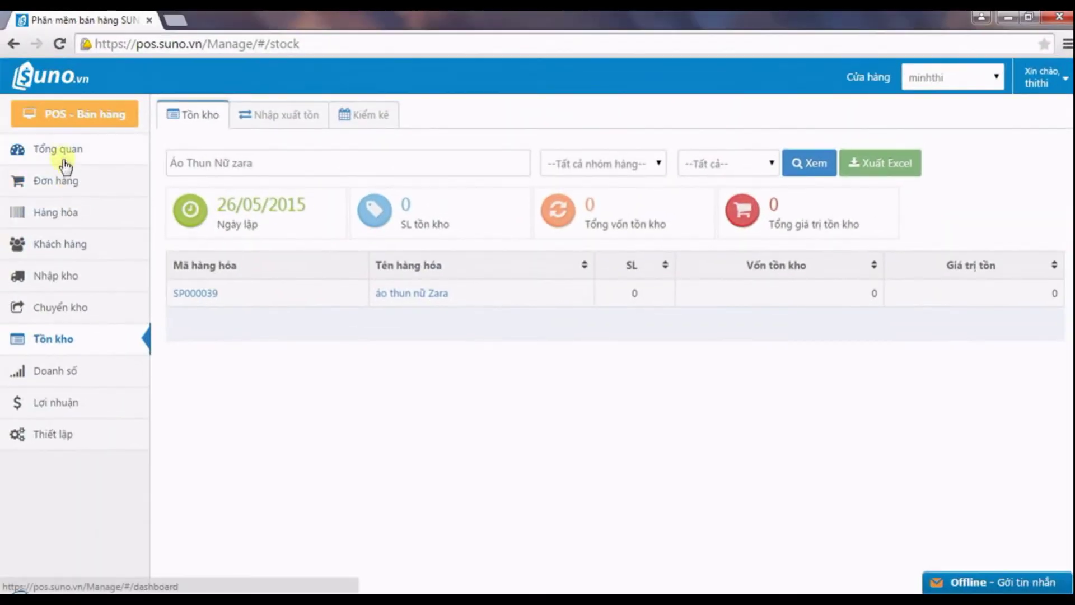
# Step: Reload the unfiltered stock list and inspect the current and total stock details of product SP000035
pyautogui.click(63, 162)
pyautogui.click(49, 339)
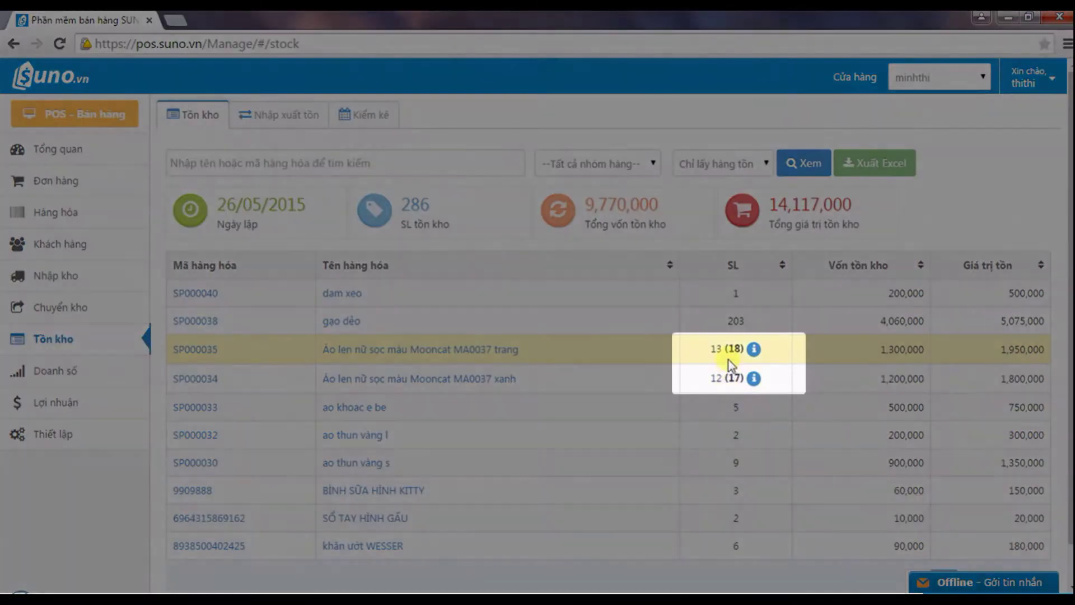
pyautogui.click(753, 349)
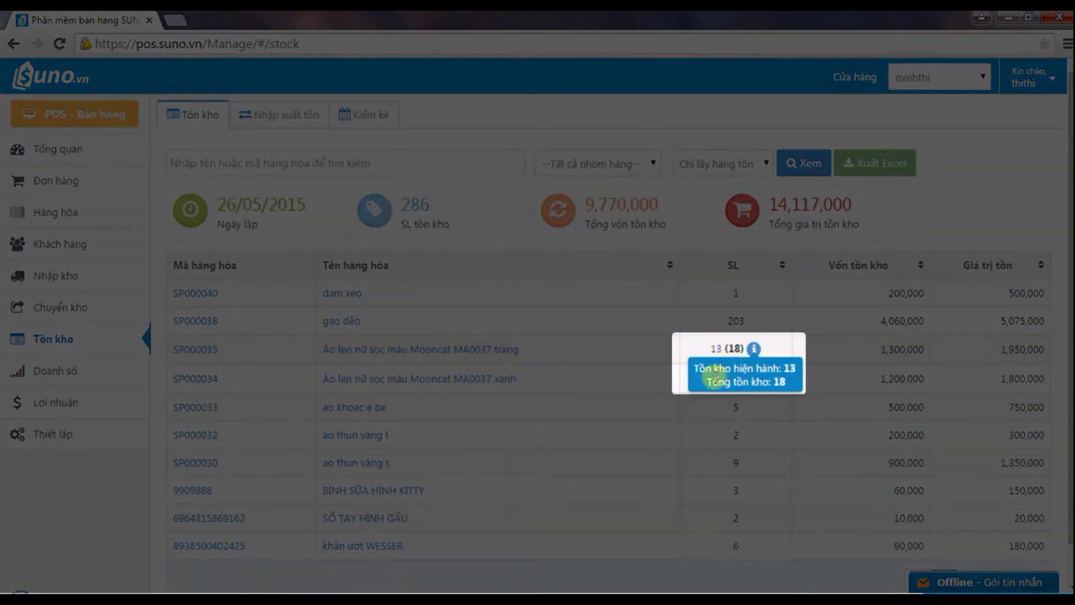
pyautogui.click(702, 374)
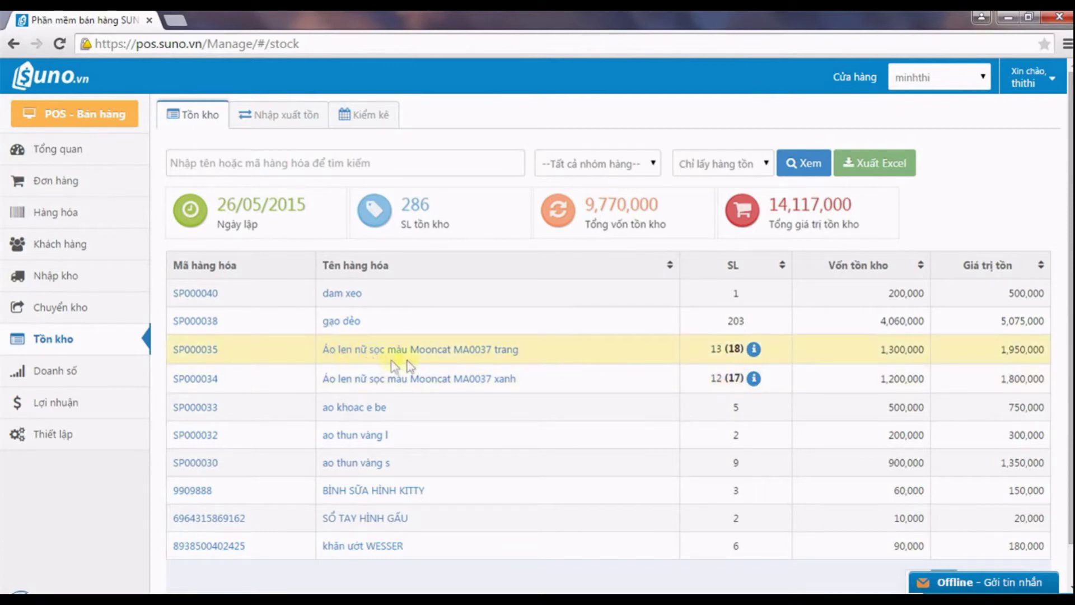
pyautogui.moveTo(754, 352)
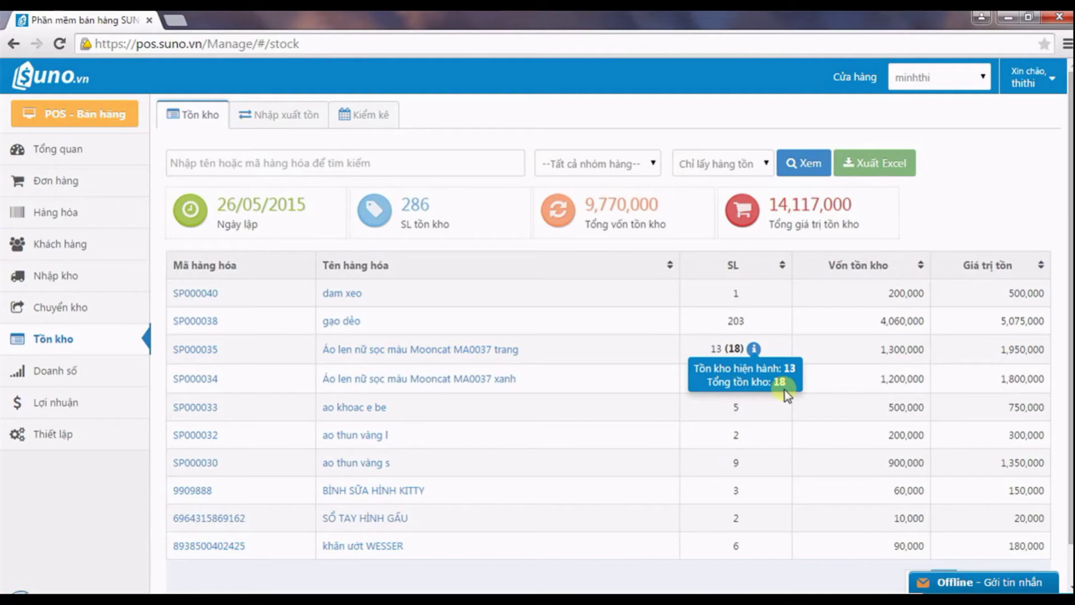
# Step: Review the stock card of SP000035 (Áo len nữ sọc màu Mooncat MA0037 trang) for both stores and close it
pyautogui.click(193, 349)
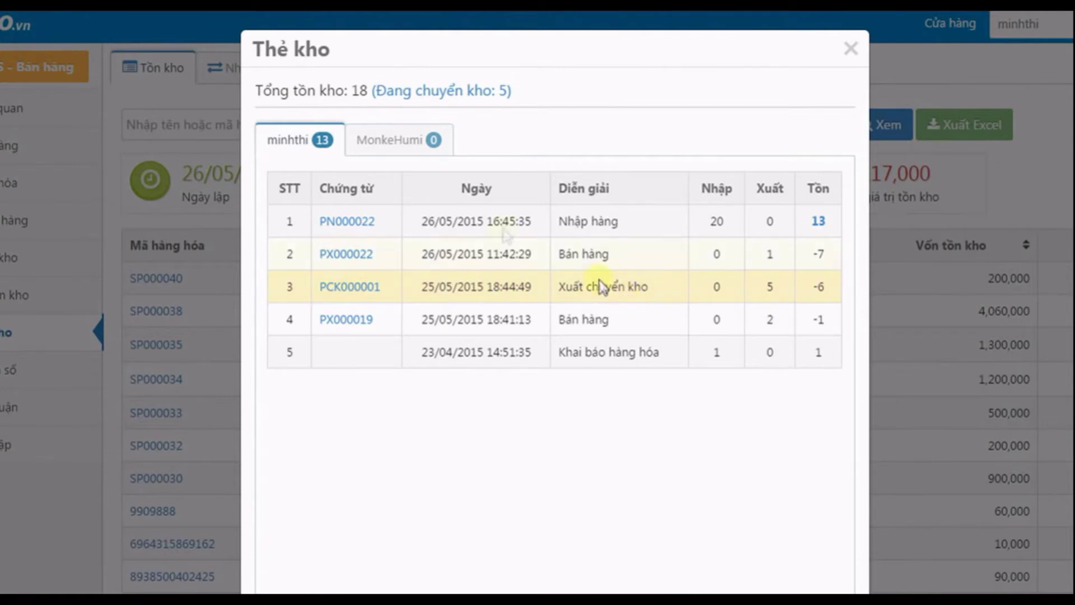
pyautogui.click(394, 143)
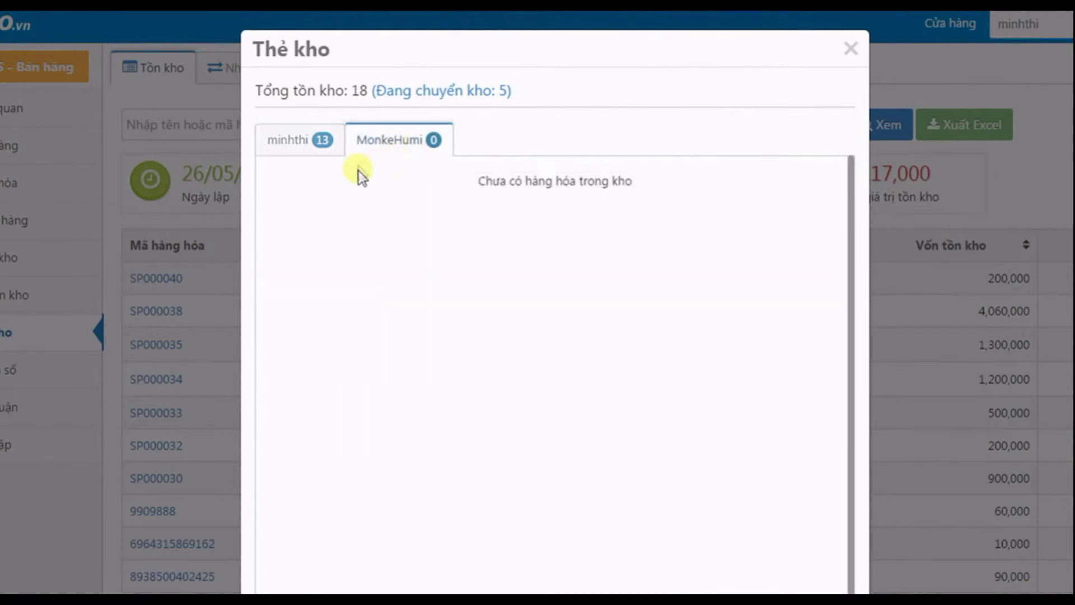
pyautogui.click(293, 145)
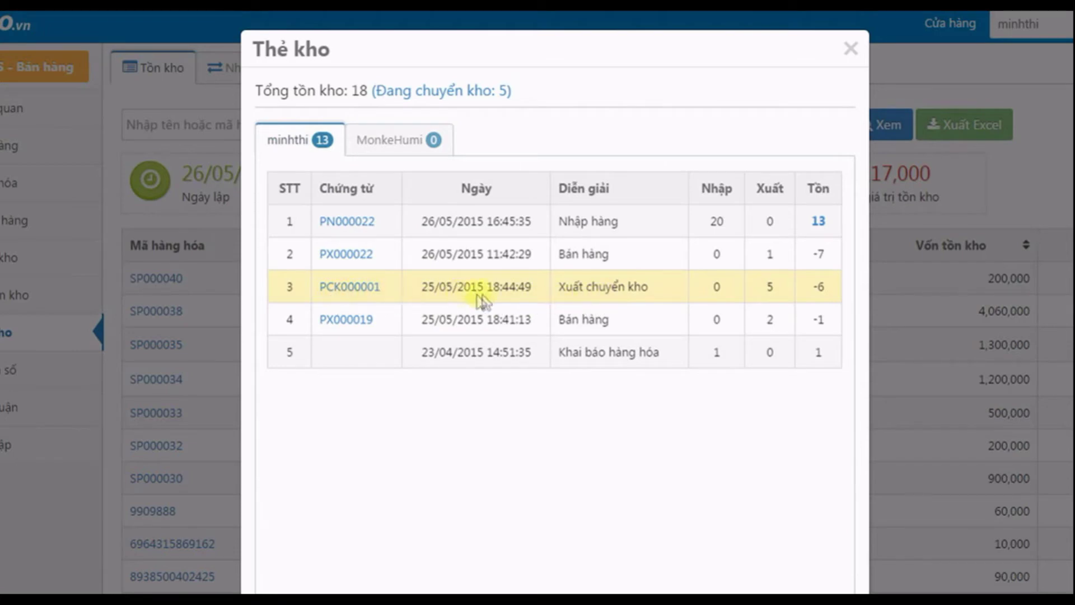
pyautogui.click(851, 51)
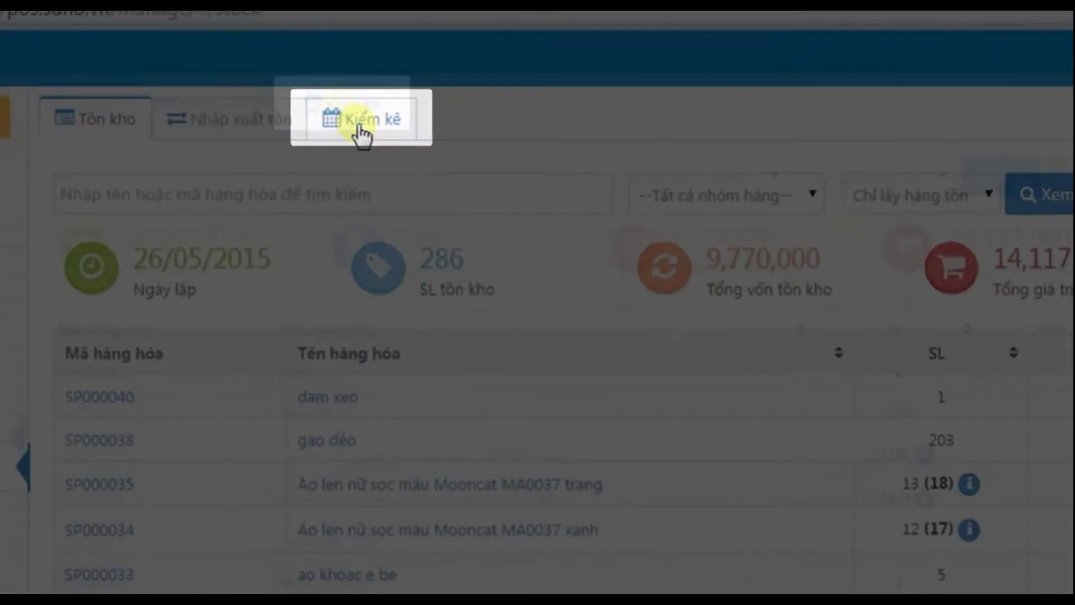
# Step: Create a new stock count slip and add product SP000035, Áo len nữ sọc màu Mooncat MA0037 trang
pyautogui.click(252, 44)
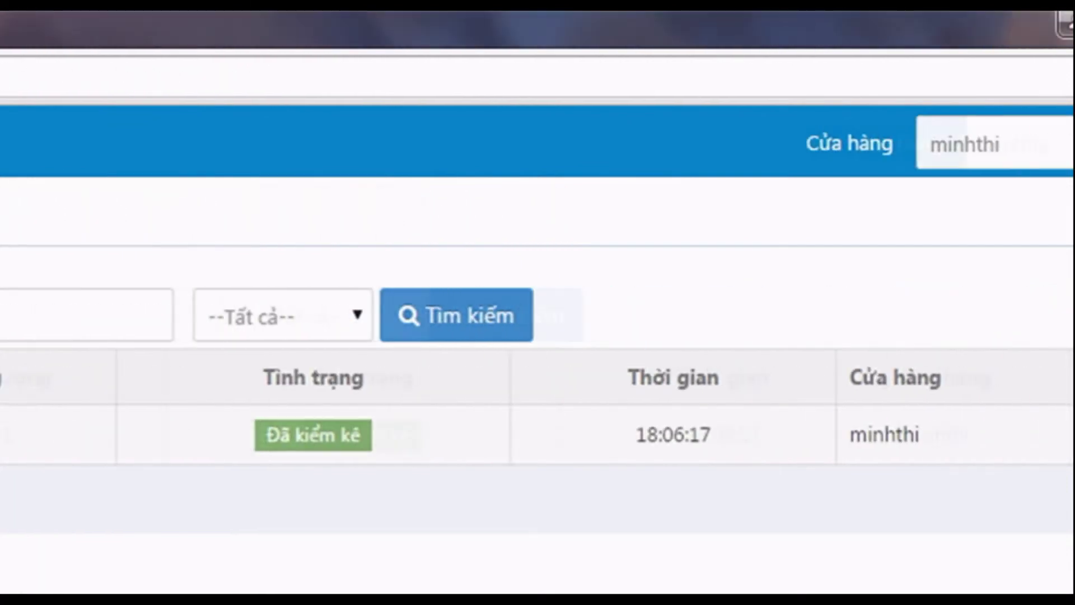
pyautogui.click(979, 236)
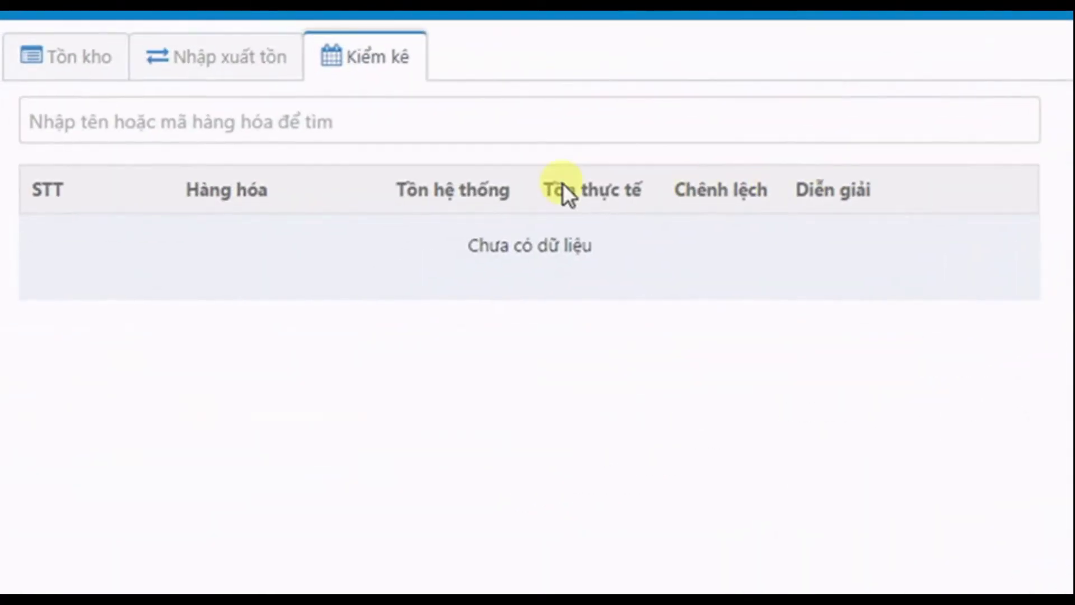
pyautogui.click(129, 135)
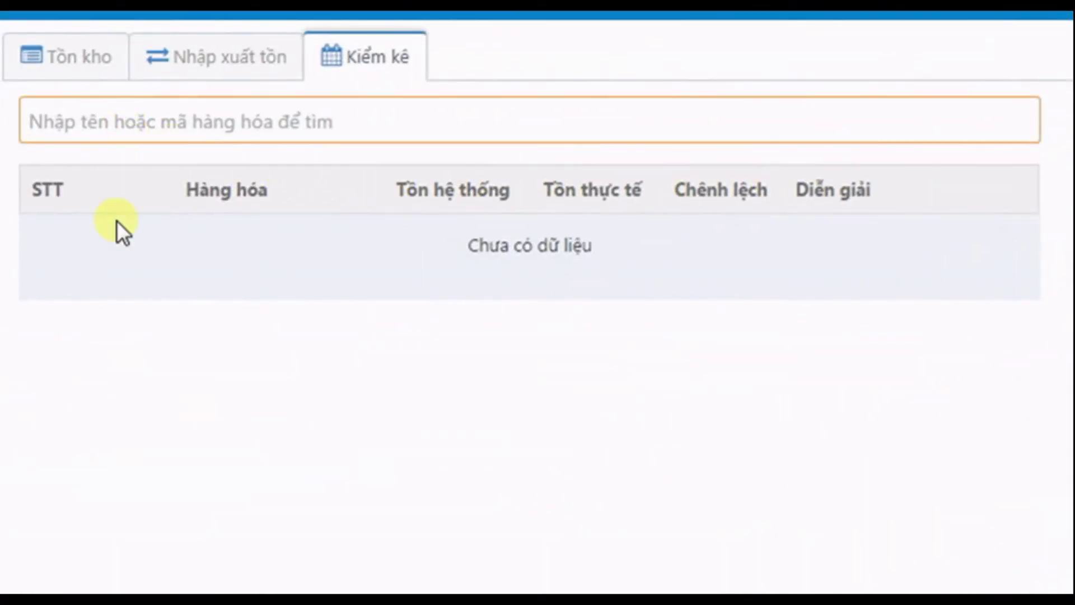
pyautogui.write('Ao')
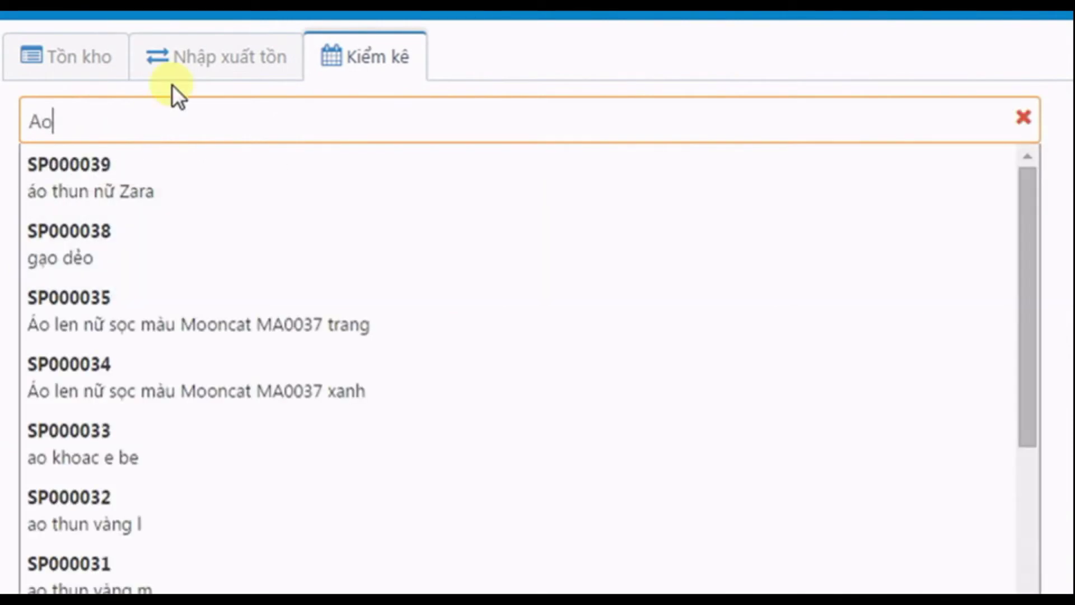
pyautogui.write('s len')
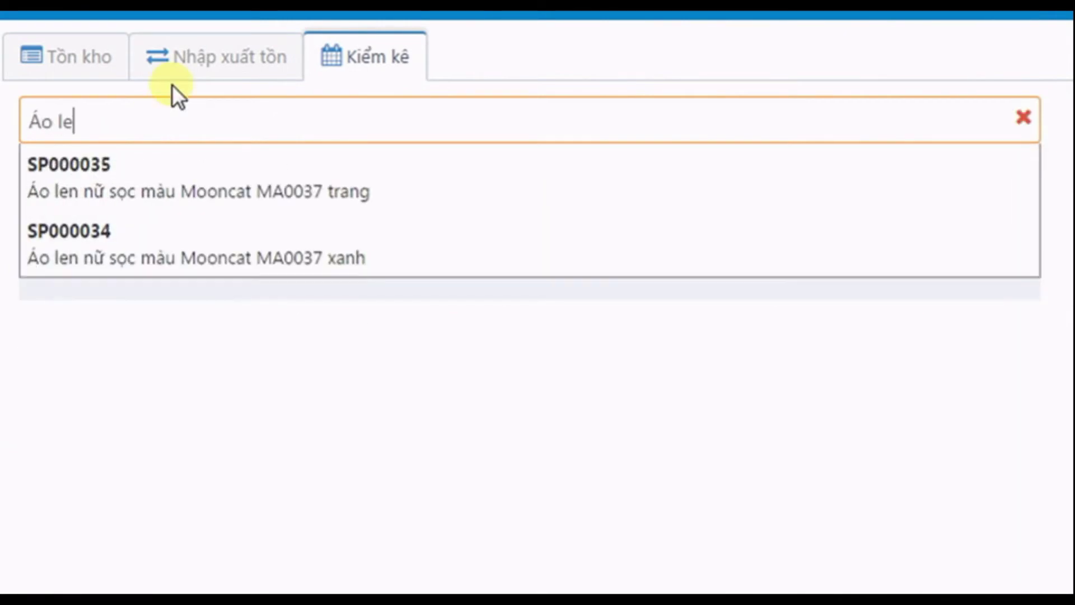
pyautogui.click(244, 184)
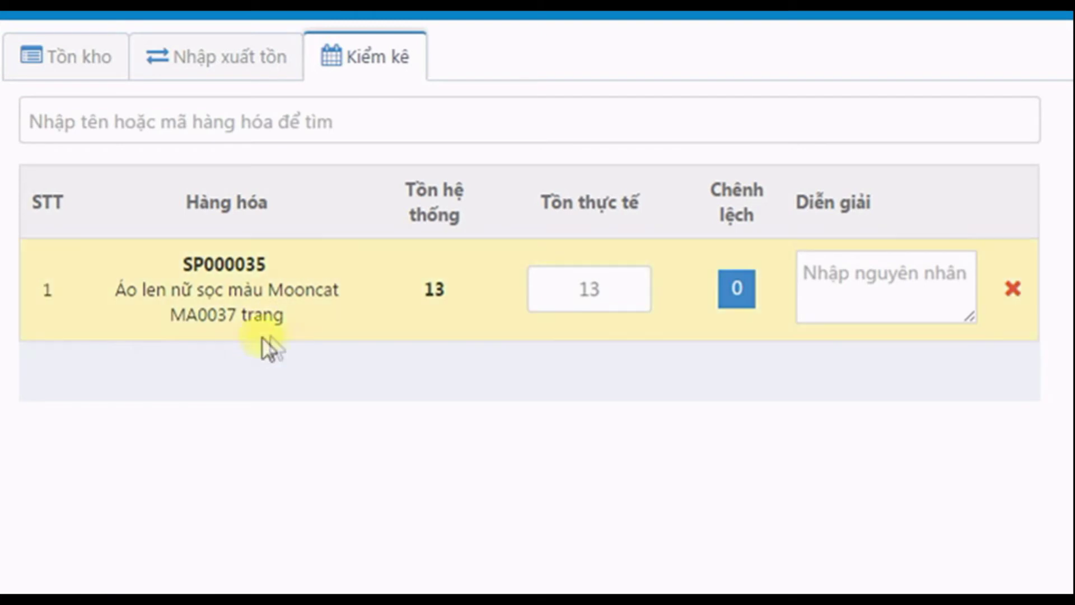
# Step: Add product SP000039, áo thun nữ Zara, to the stock count slip and remove SP000035 from it
pyautogui.click(207, 130)
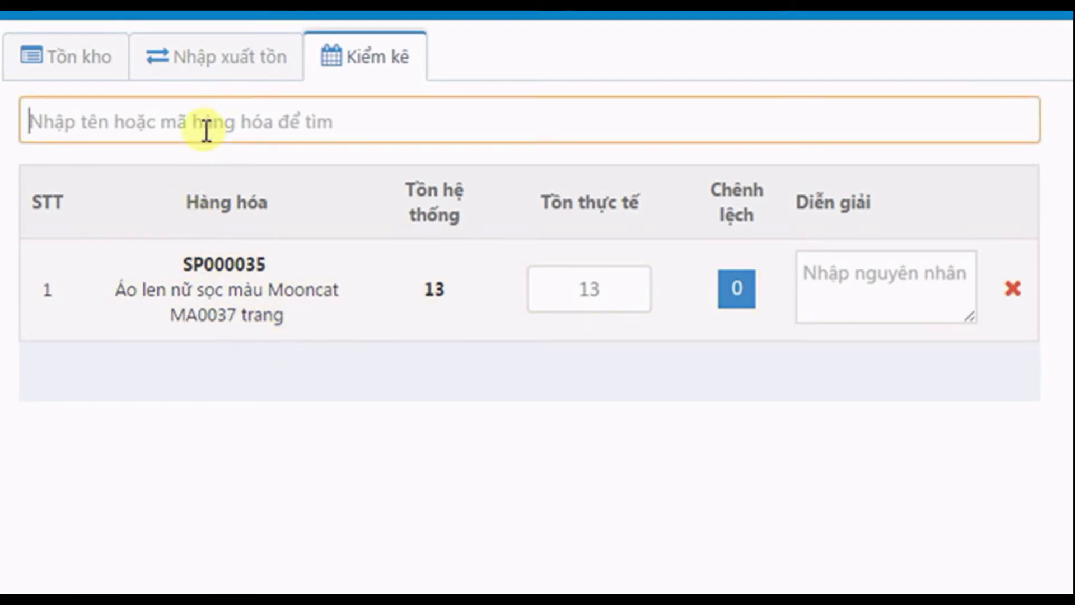
pyautogui.write('Áo')
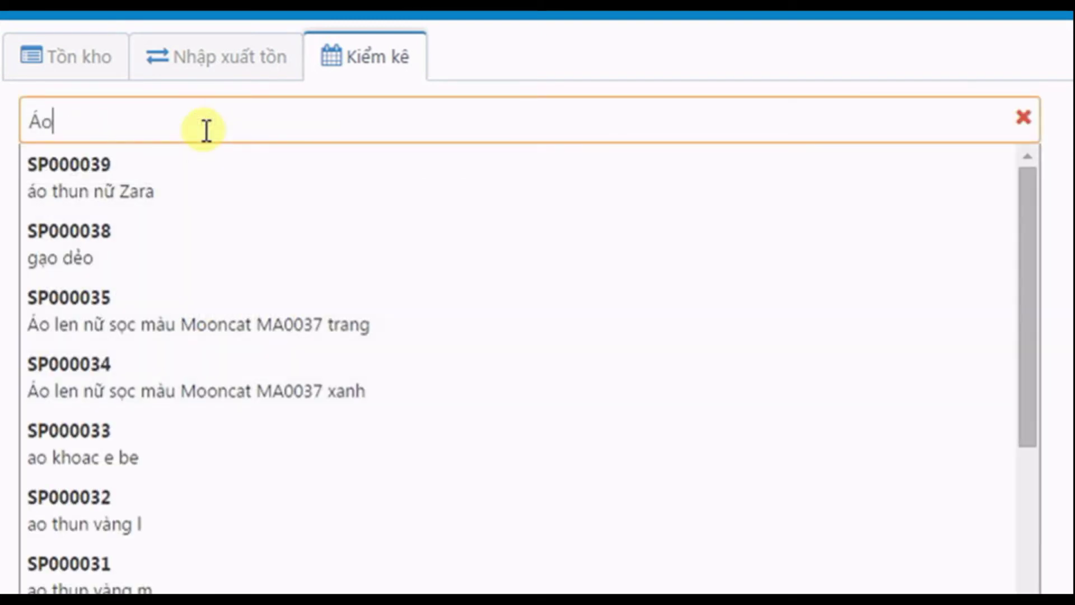
pyautogui.write(' Thun ')
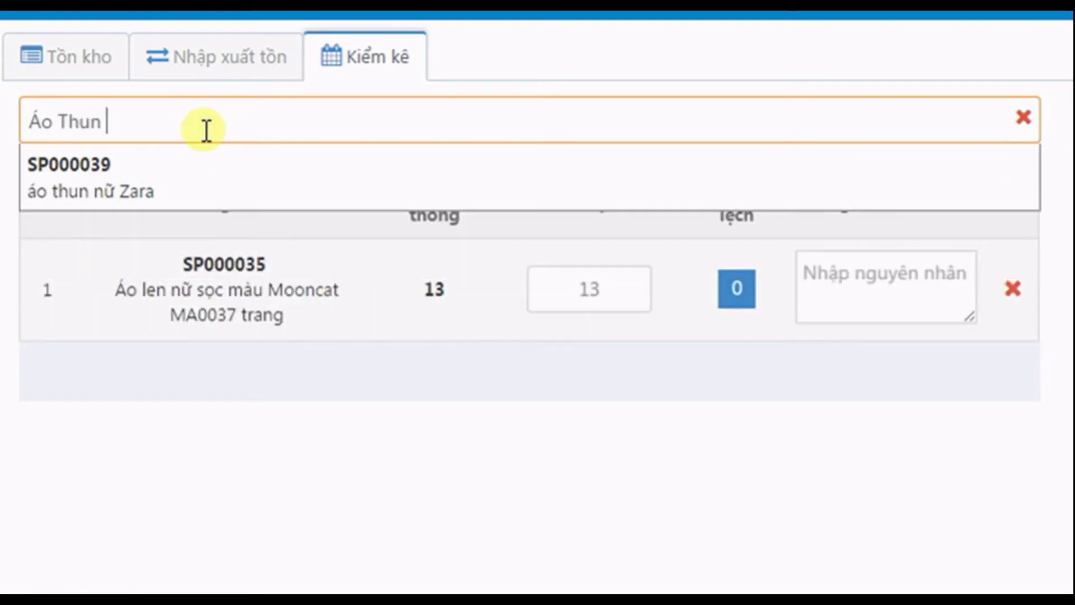
pyautogui.write('zara')
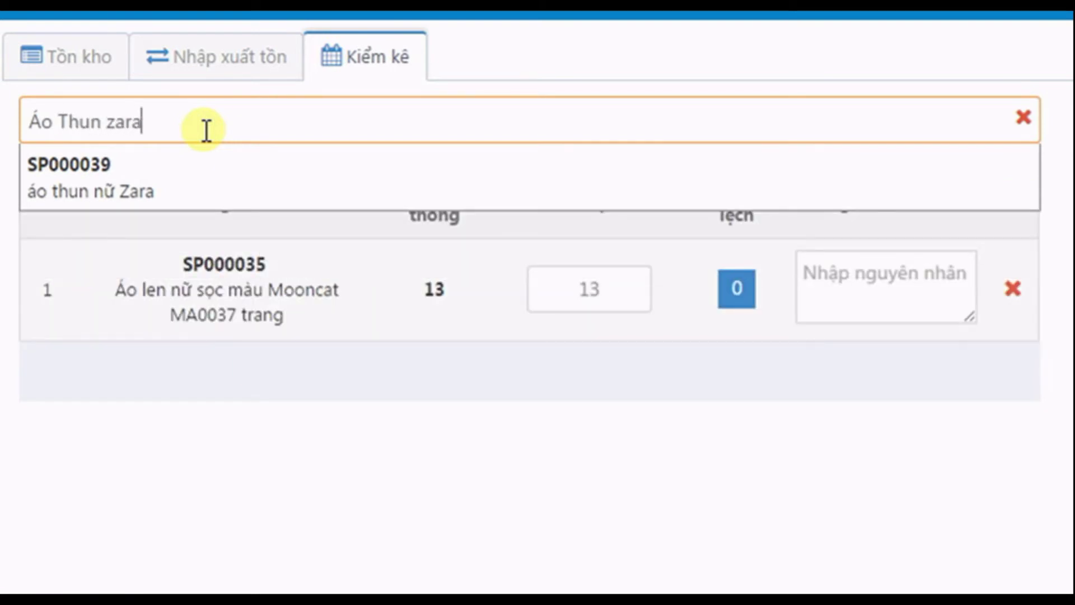
pyautogui.click(249, 203)
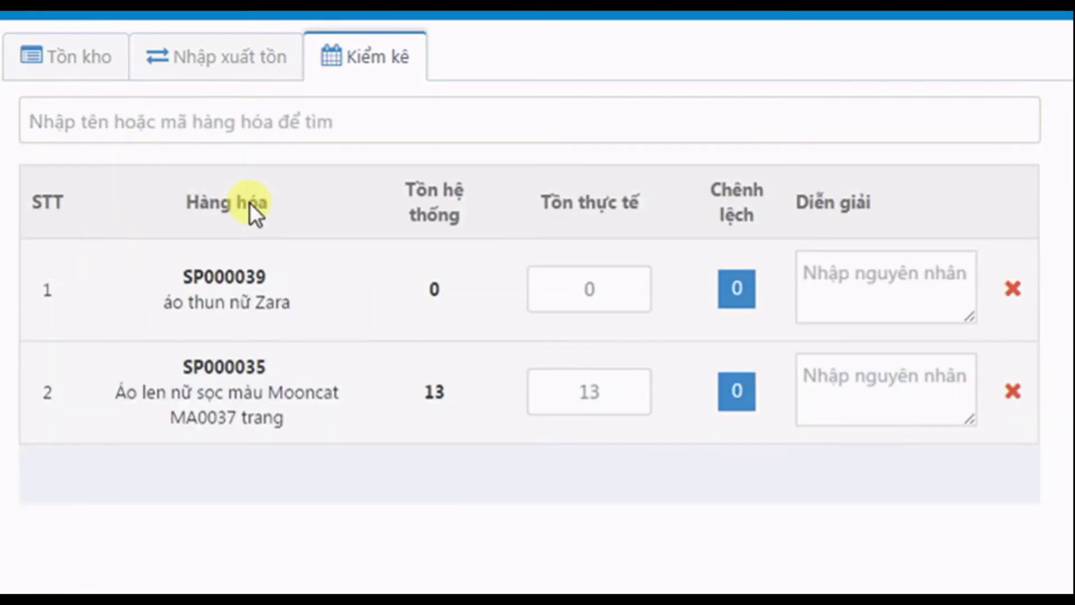
pyautogui.click(1014, 394)
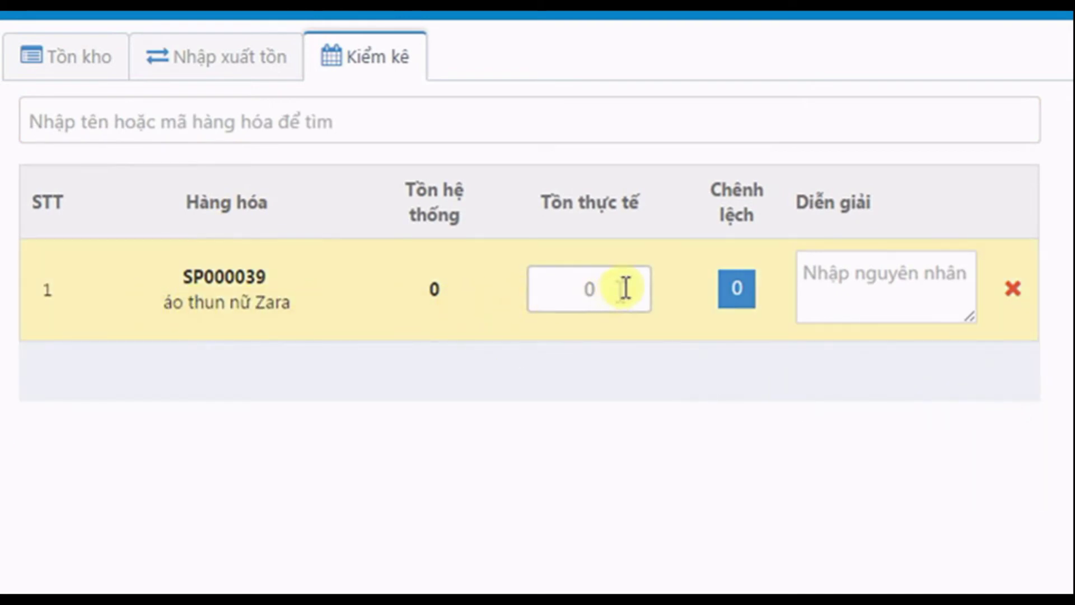
# Step: Set the actual stock of áo thun nữ Zara to 10 with the reason "nhap hàng bị thiếu" and complete the stock count
pyautogui.click(585, 286)
pyautogui.write('10')
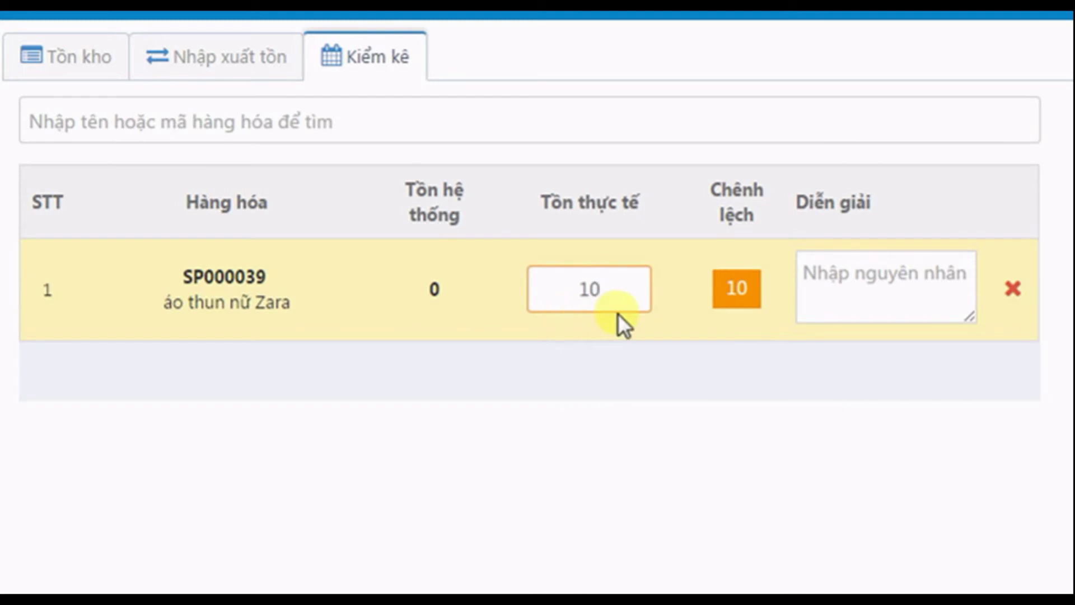
pyautogui.click(857, 280)
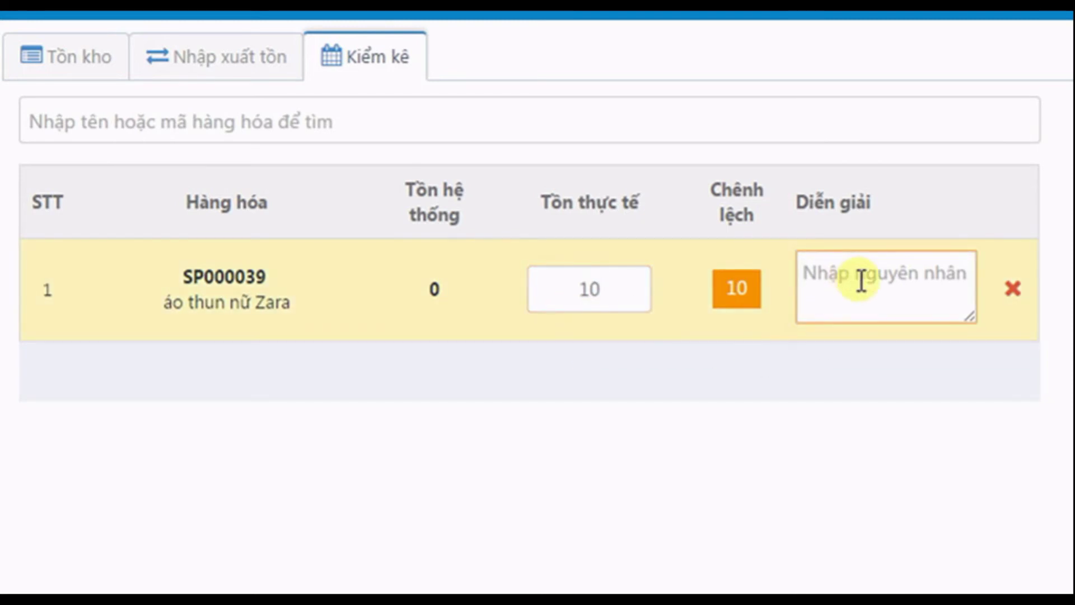
pyautogui.write('nhap ')
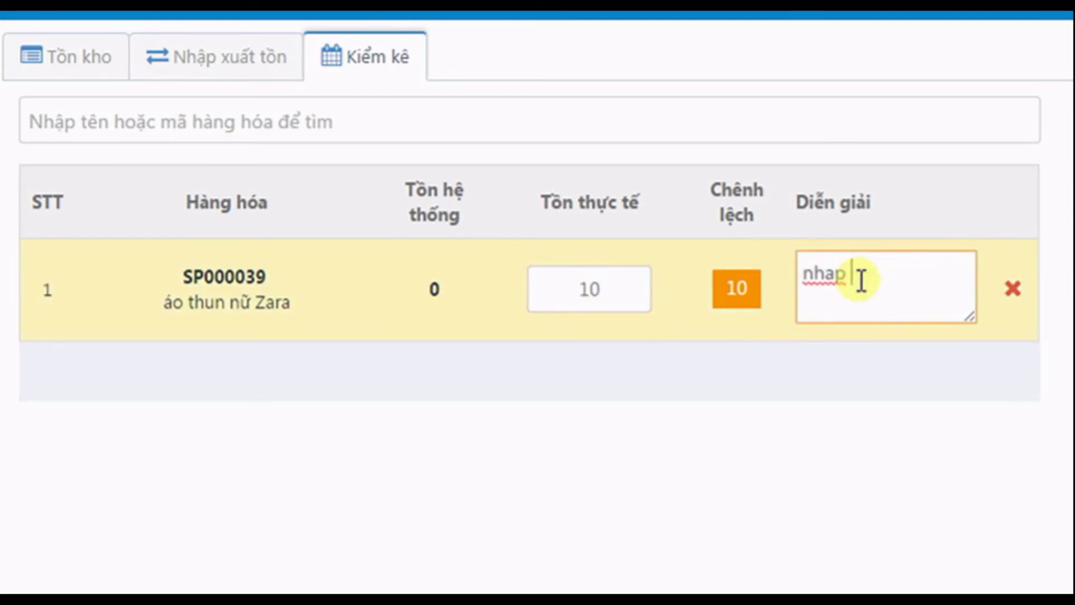
pyautogui.write('hang bi thiêu')
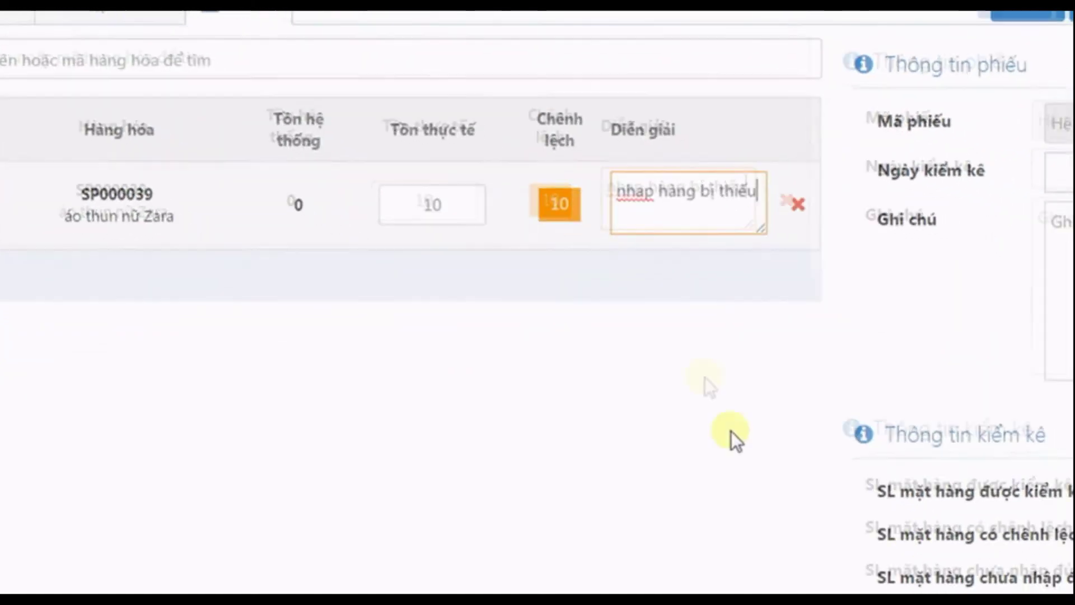
pyautogui.click(904, 554)
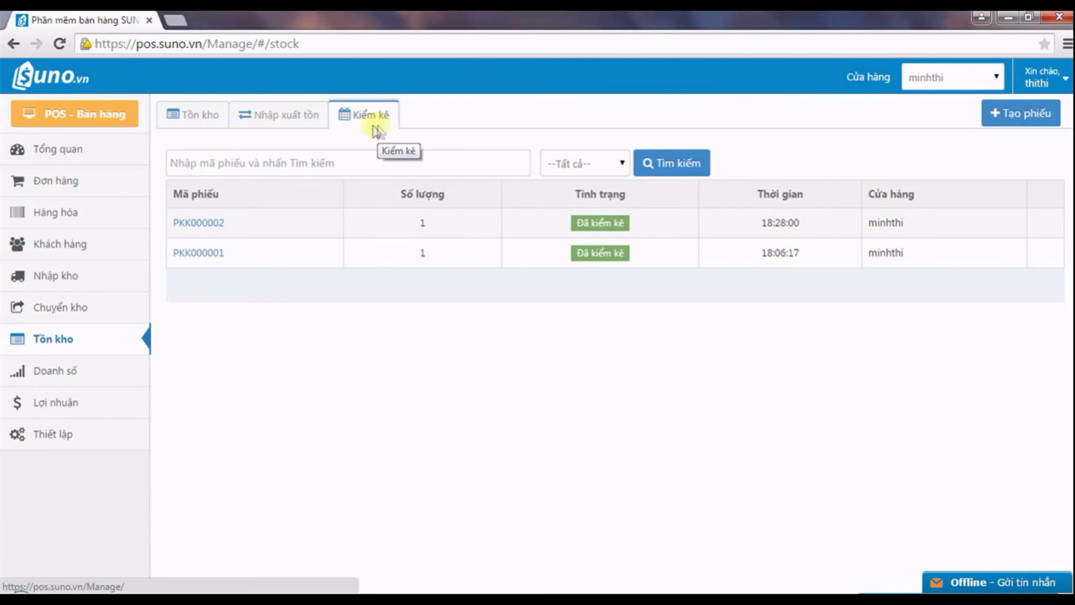
# Step: Open the Nhập xuất tồn report of goods received, issued and in stock
pyautogui.click(286, 120)
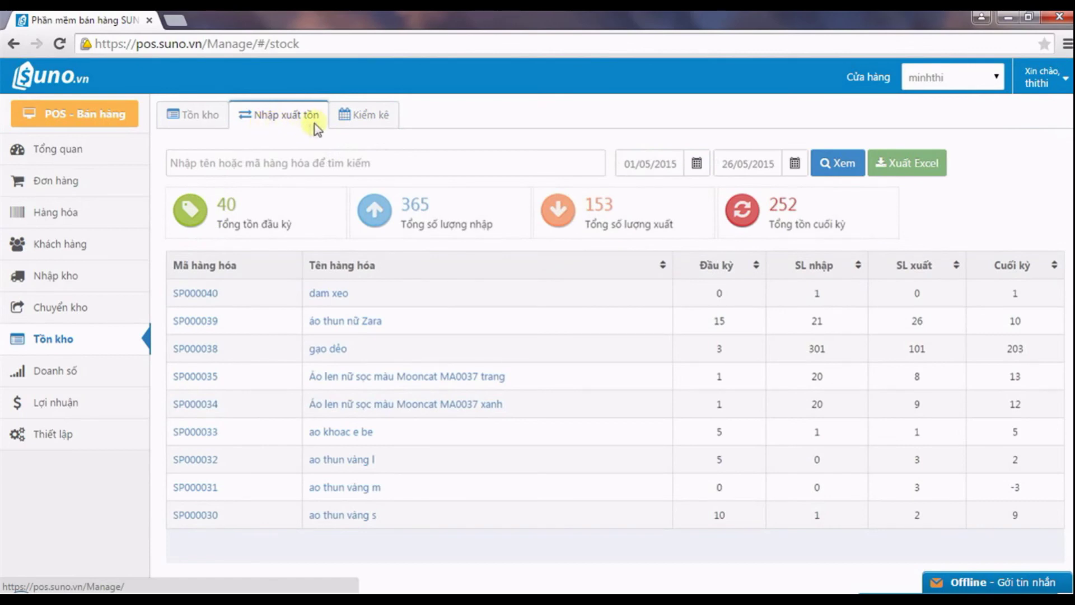